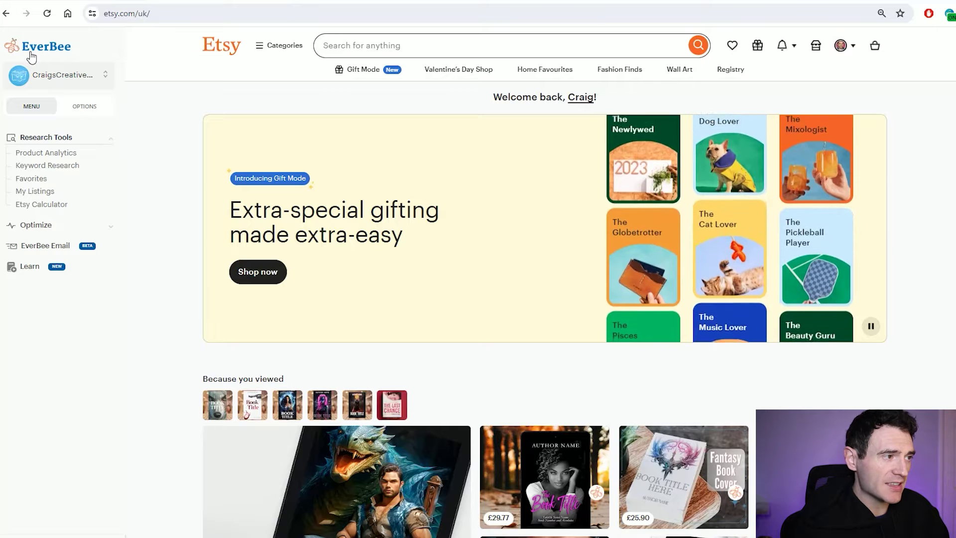
Search EverBee Keyword Research for 'book cover' and page through the results to page 12
left_click(62, 169)
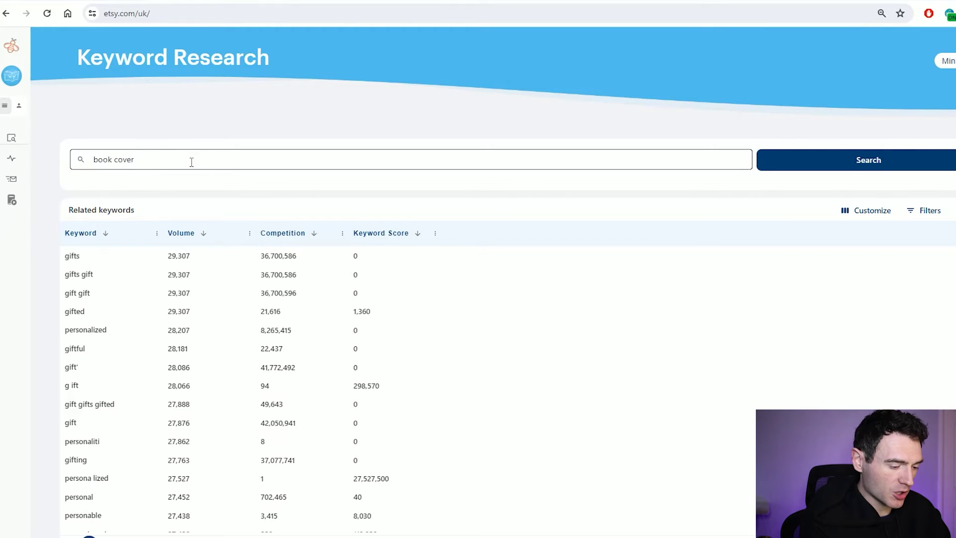
key("Return")
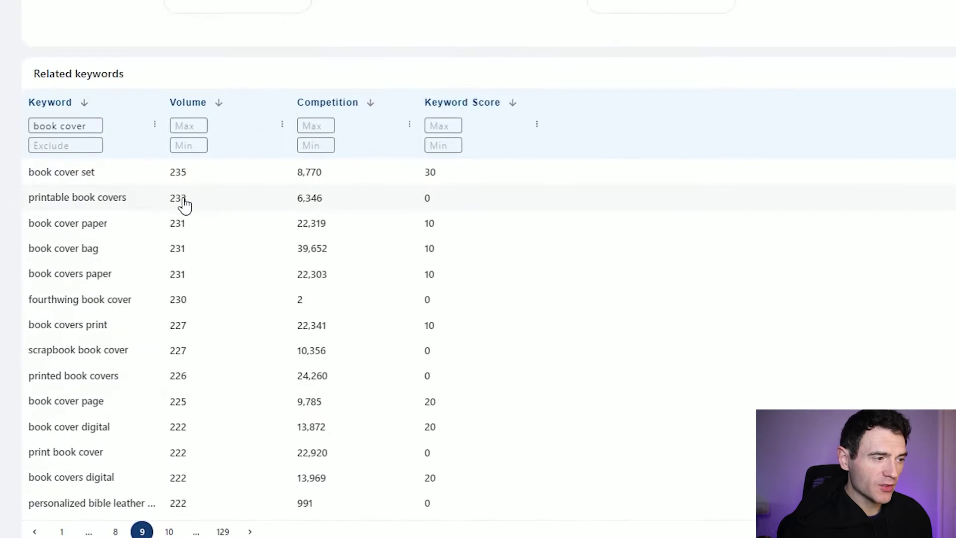
scroll(184, 205, "down", 3)
left_click(170, 522)
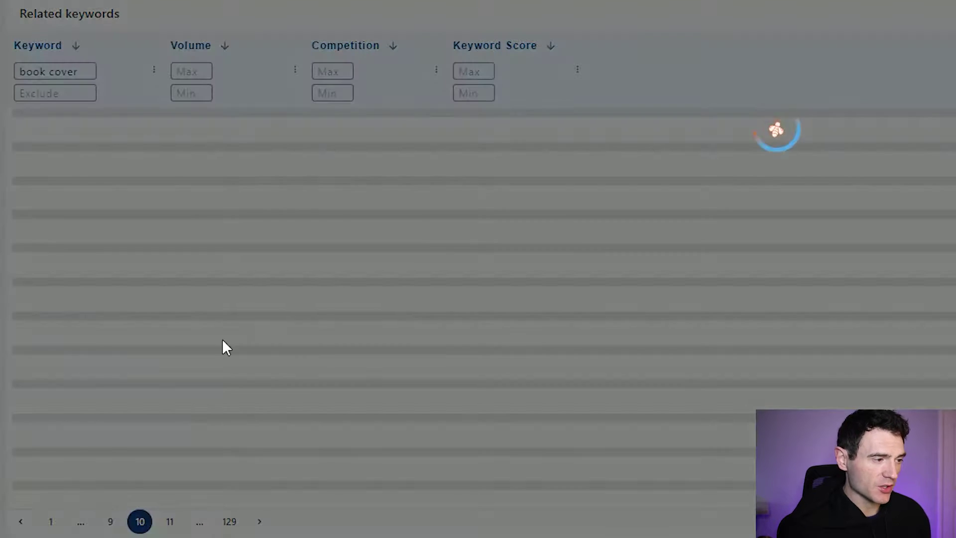
scroll(149, 189, "down", 4)
left_click(169, 521)
scroll(179, 189, "down", 2)
scroll(174, 135, "down", 2)
left_click(170, 521)
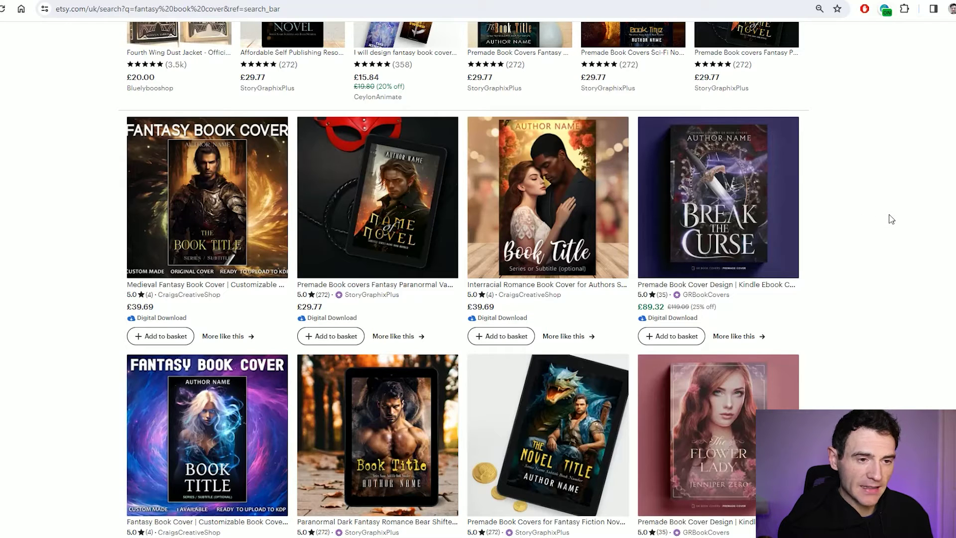
Scroll through Etsy's fantasy book cover results, reviewing premade ebook covers around £29.77
scroll(905, 218, "down", 5)
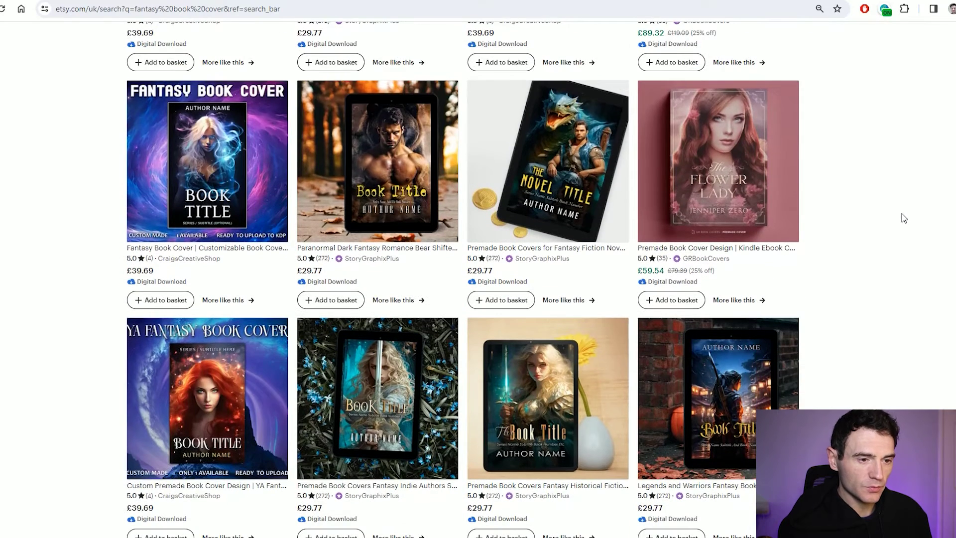
scroll(904, 217, "down", 4)
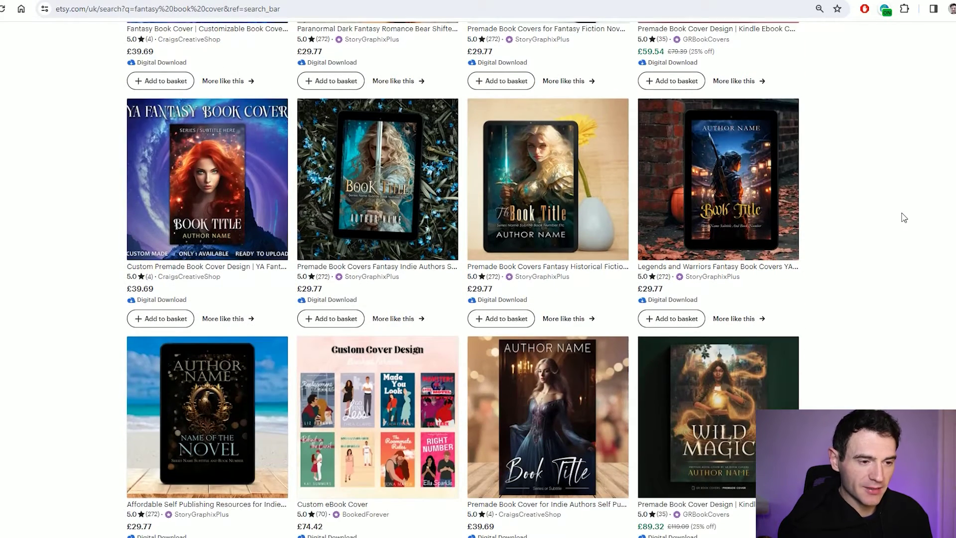
scroll(904, 217, "down", 1)
scroll(904, 218, "down", 7)
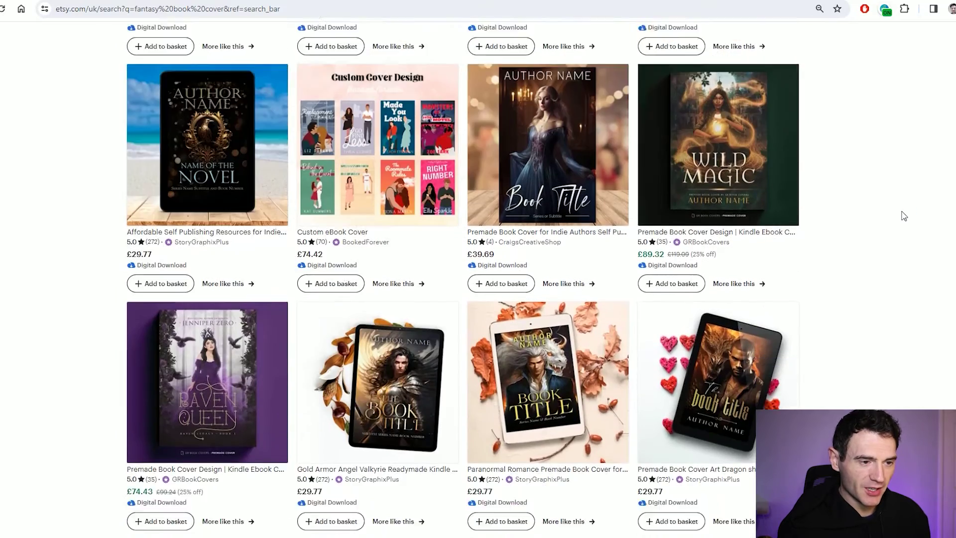
scroll(903, 215, "down", 2)
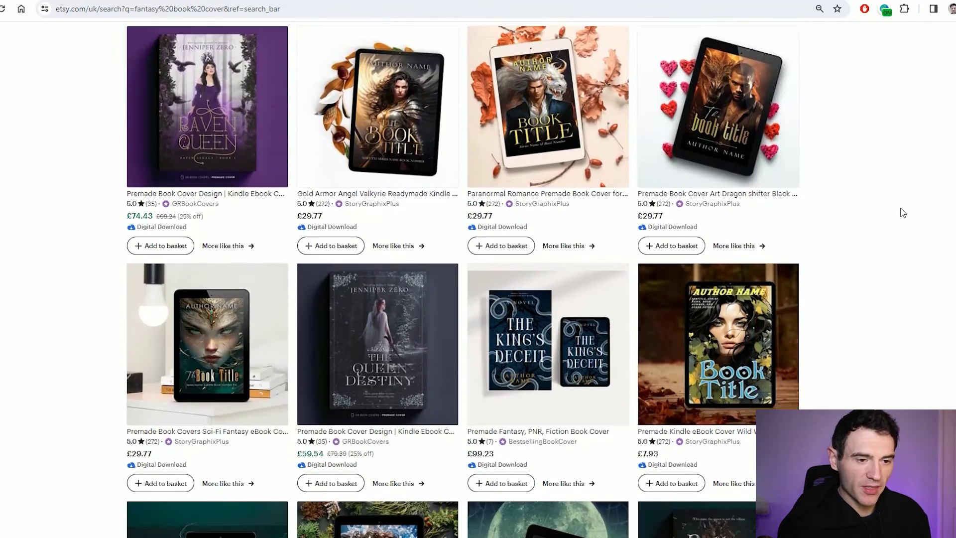
scroll(904, 206, "down", 8)
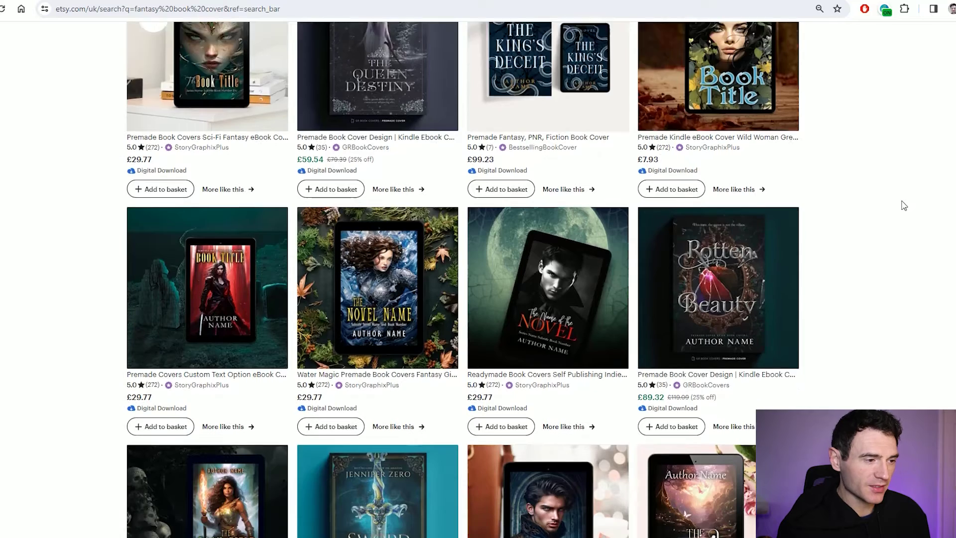
scroll(904, 206, "down", 2)
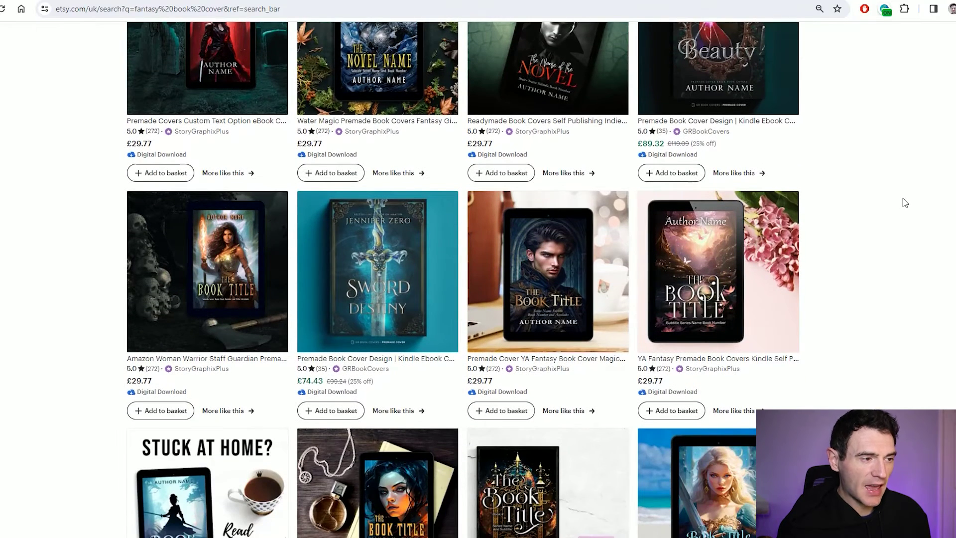
scroll(904, 202, "down", 1)
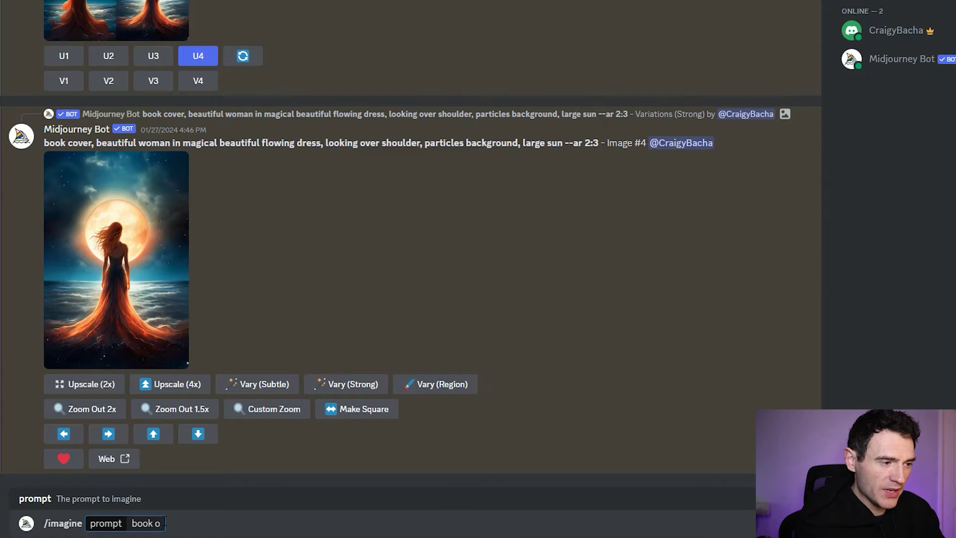
Write the Midjourney /imagine prompt 'amazon warrior, holding flame…' for a 2:3 book cover
type("amazon warrior, ")
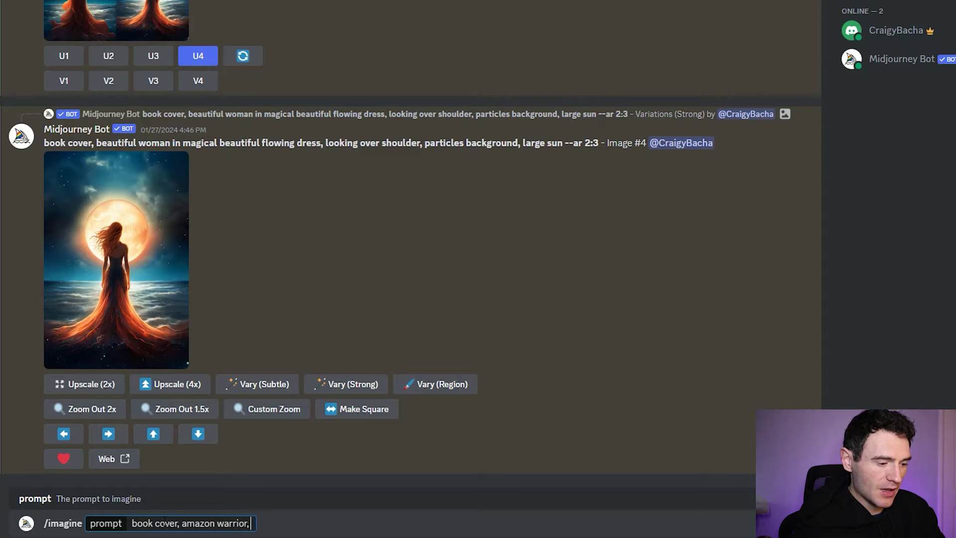
type("holding flame")
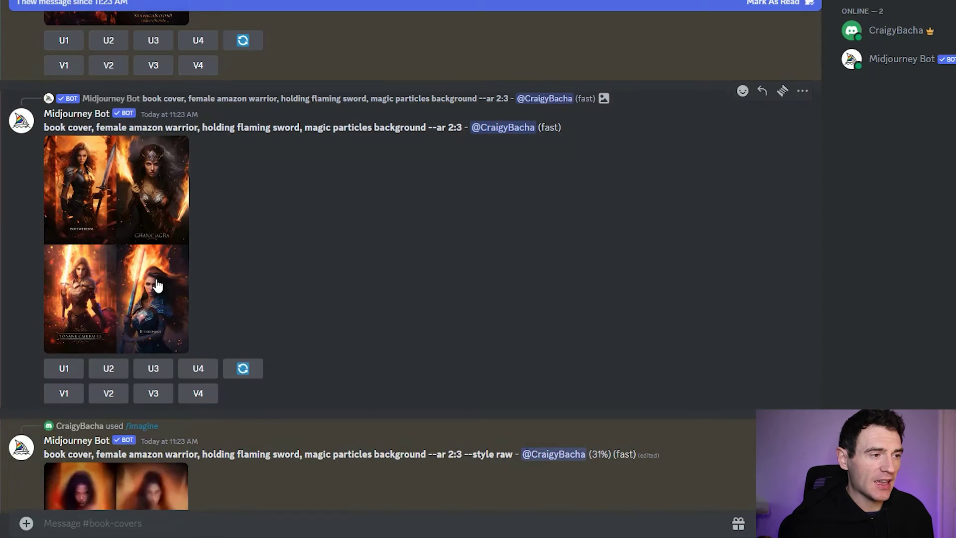
Preview the four-warrior grid, upscale image 3 with U3, and open Vary (Region) on it
left_click(174, 329)
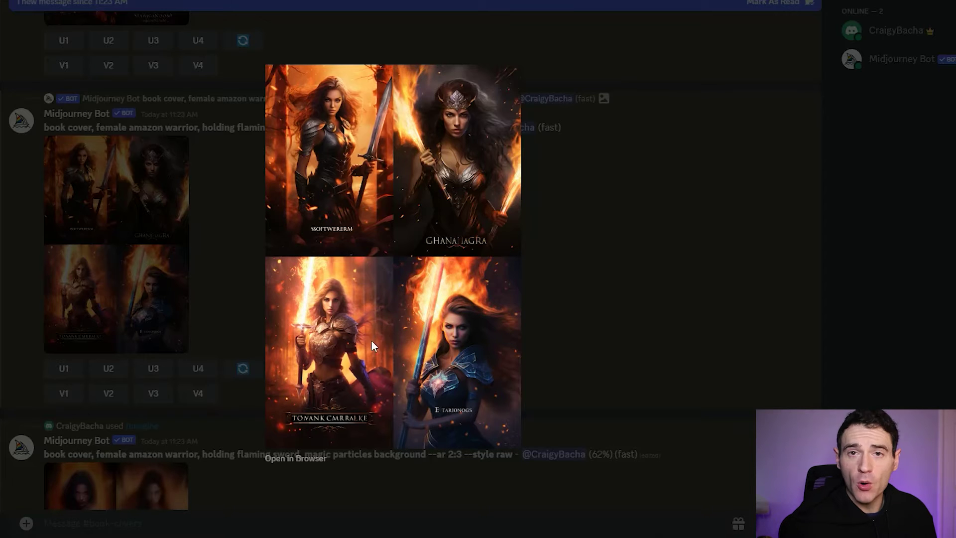
left_click(612, 319)
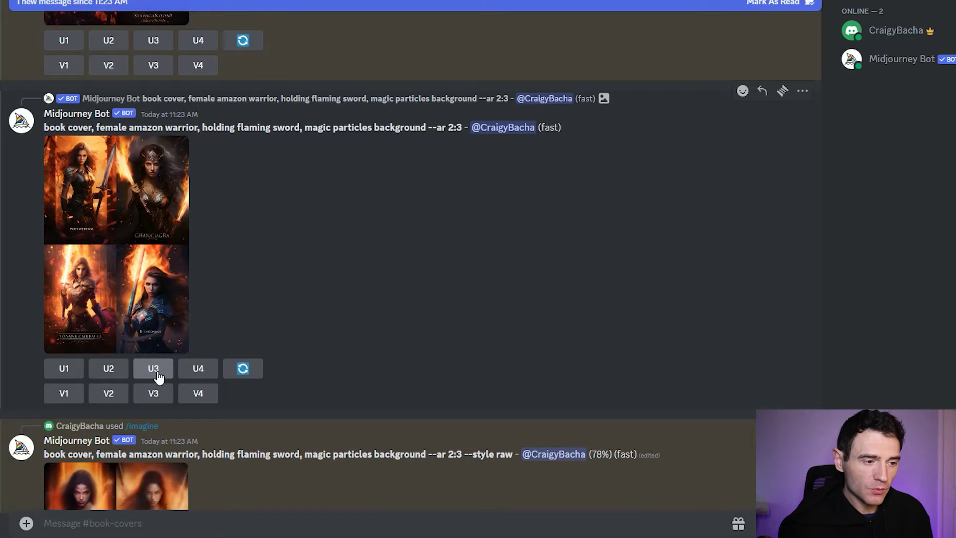
left_click(159, 377)
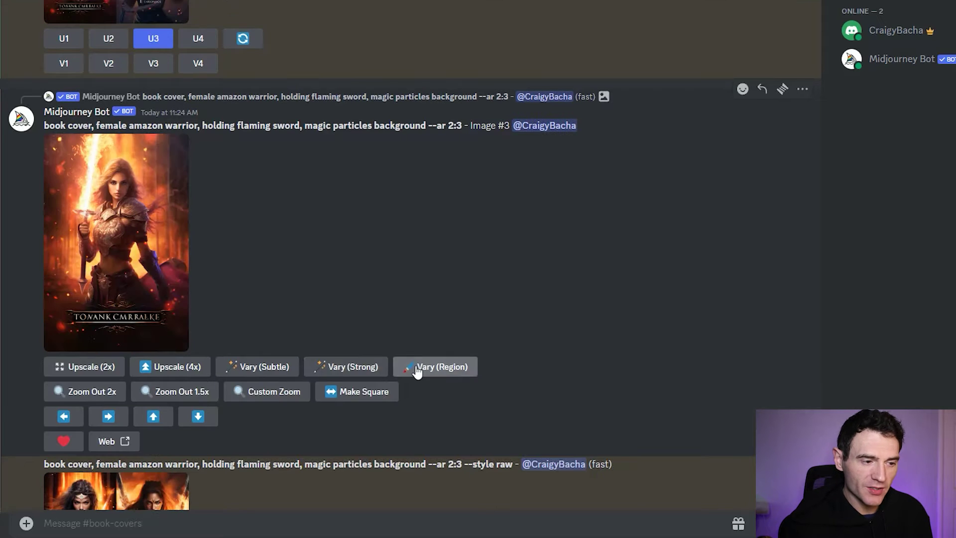
left_click(418, 371)
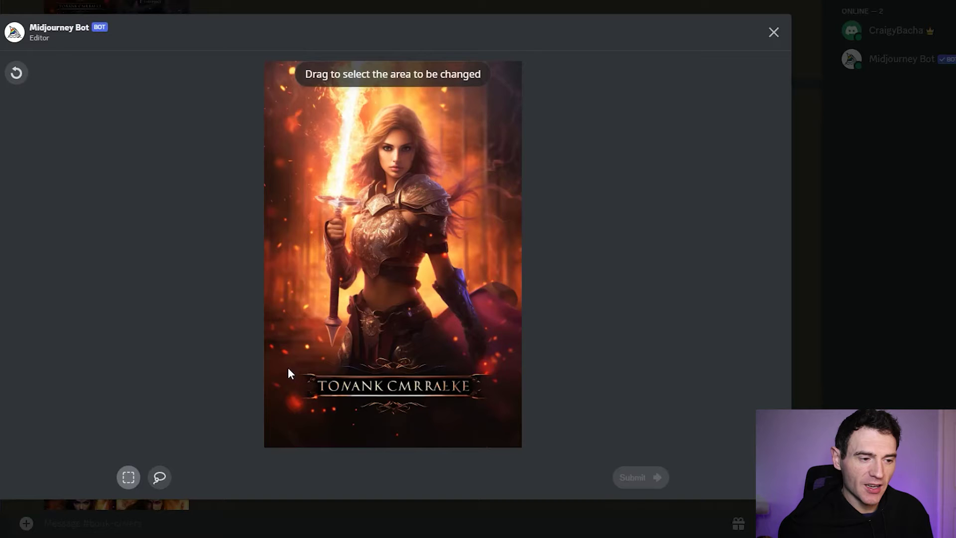
Mark the garbled bottom title lettering for regeneration, submit it, and preview the new grid
left_click_drag(286, 364, 494, 419)
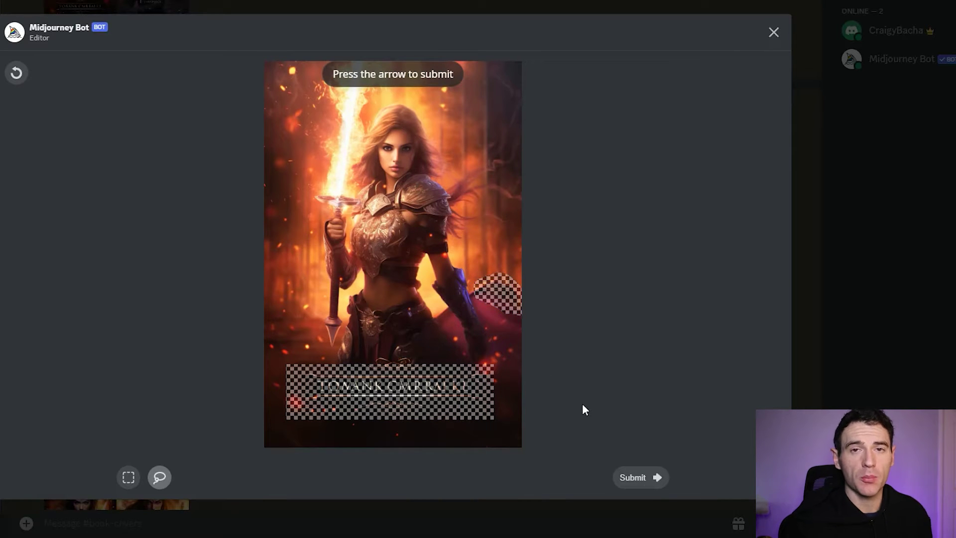
left_click(632, 477)
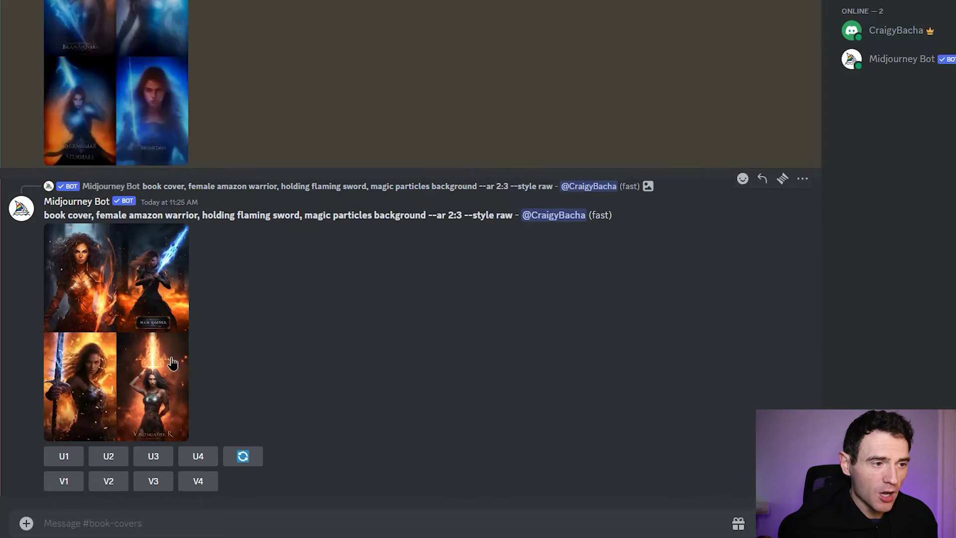
left_click(172, 362)
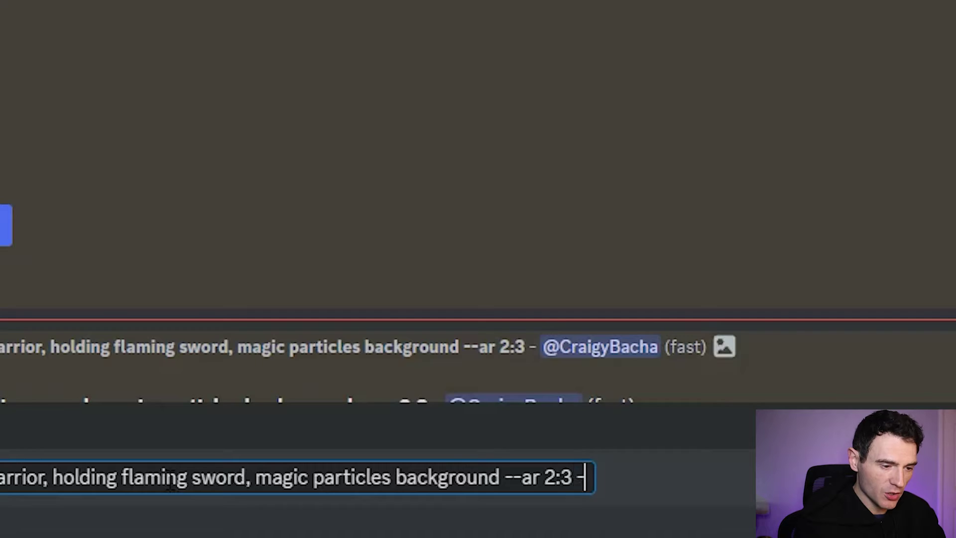
Rerun the amazon warrior prompt with '--style raw' appended
type("-style raw")
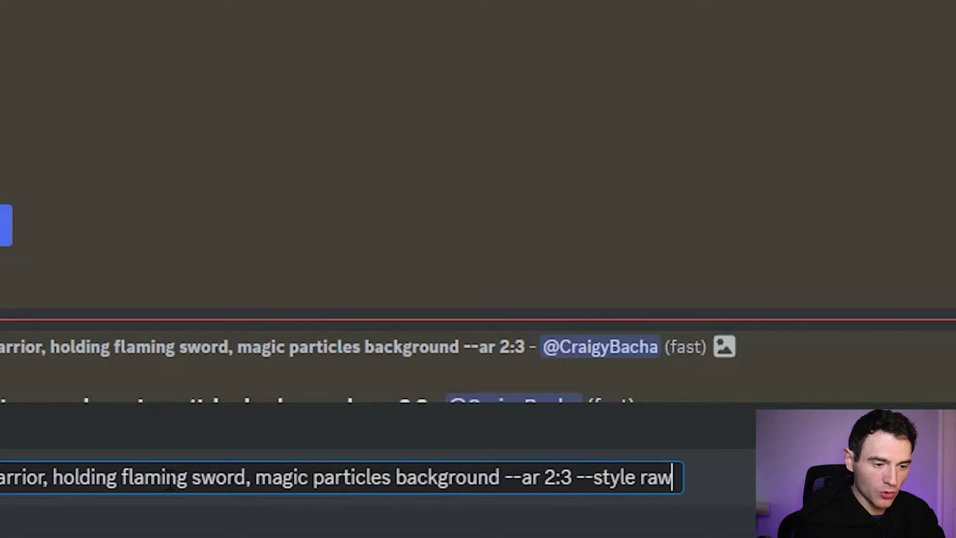
key("Return")
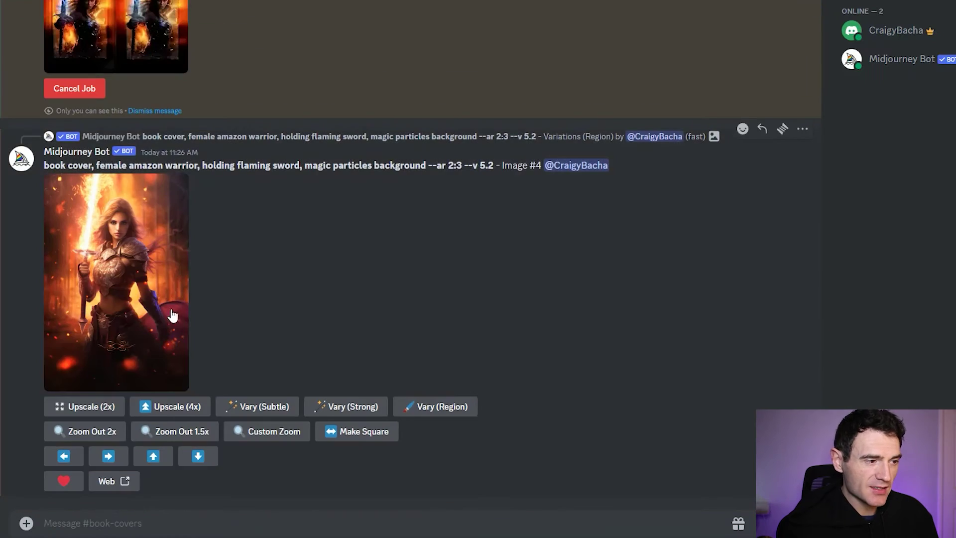
Preview Image #4, apply Zoom Out 1.5x, and review the four zoomed-out versions
left_click(171, 315)
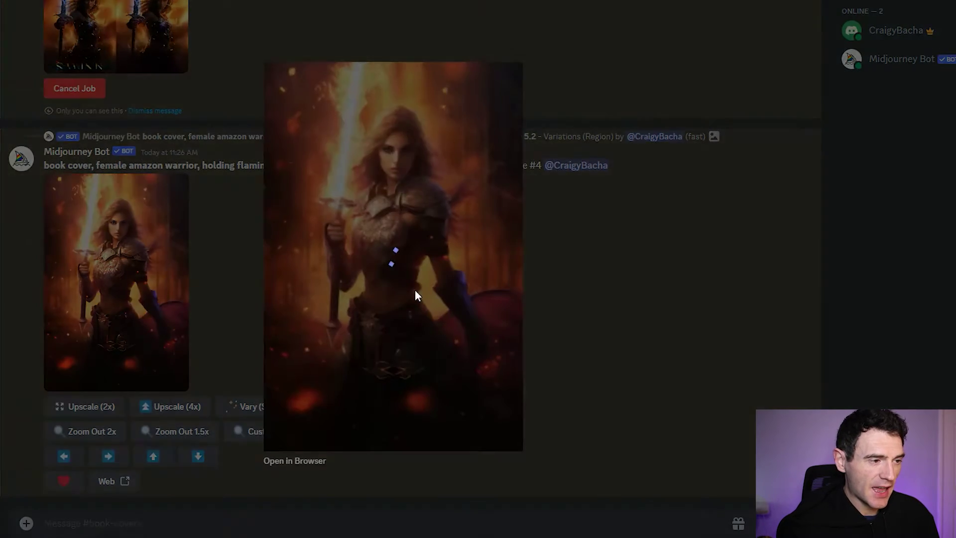
left_click(585, 277)
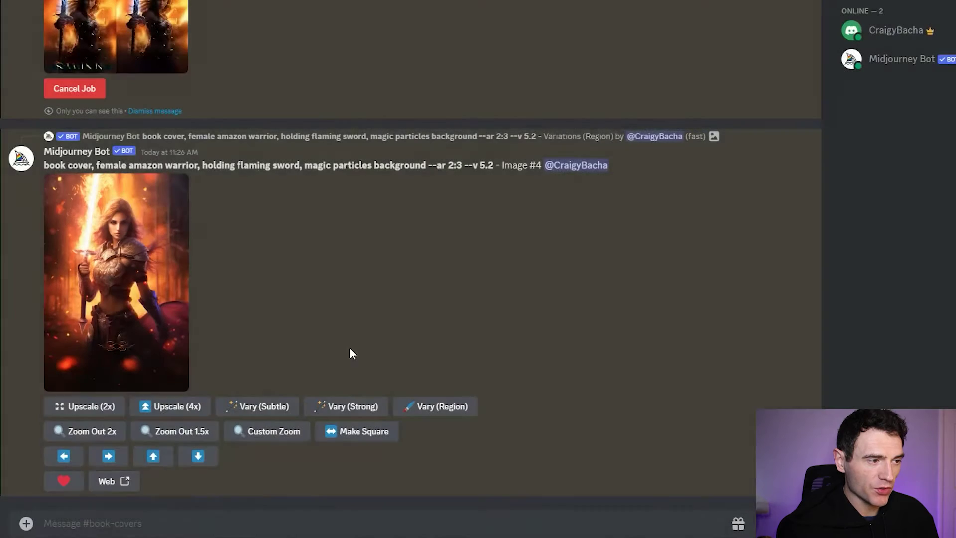
left_click(180, 438)
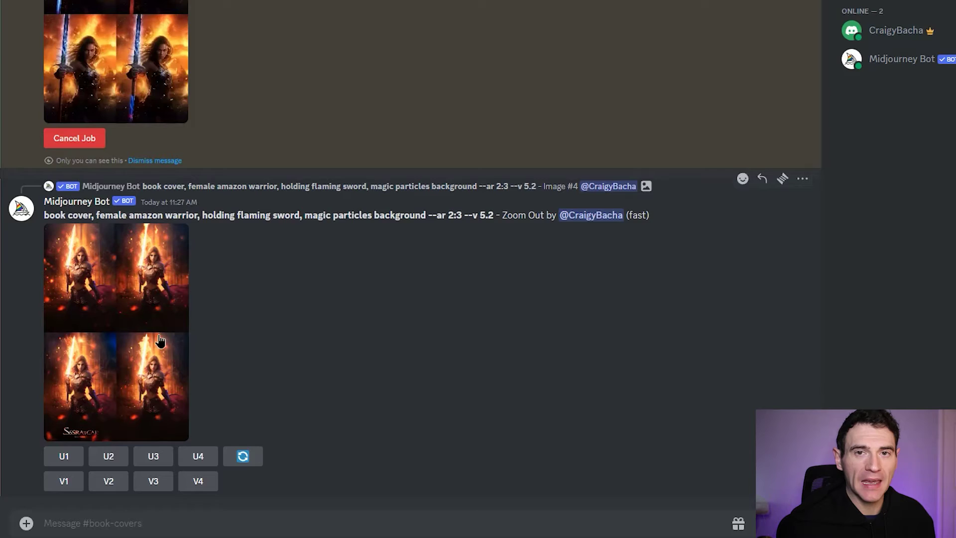
left_click(159, 341)
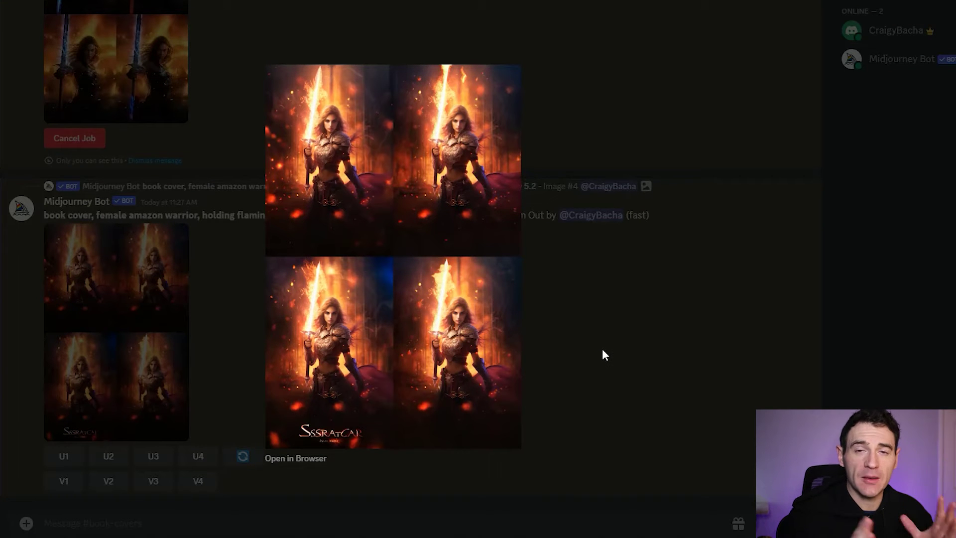
left_click(602, 351)
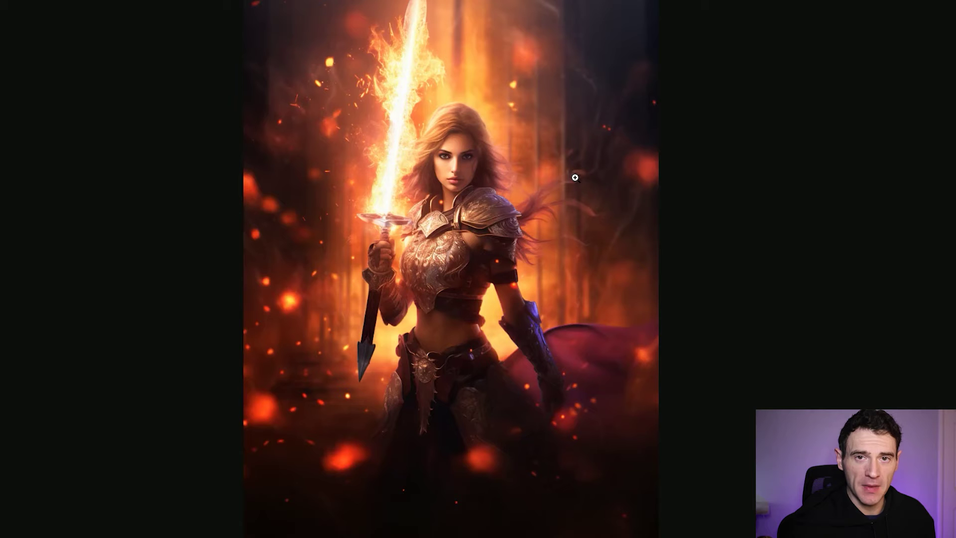
Move from the full-size flaming-sword warrior to the next image, the blue-lightning sword warrior
key("Right")
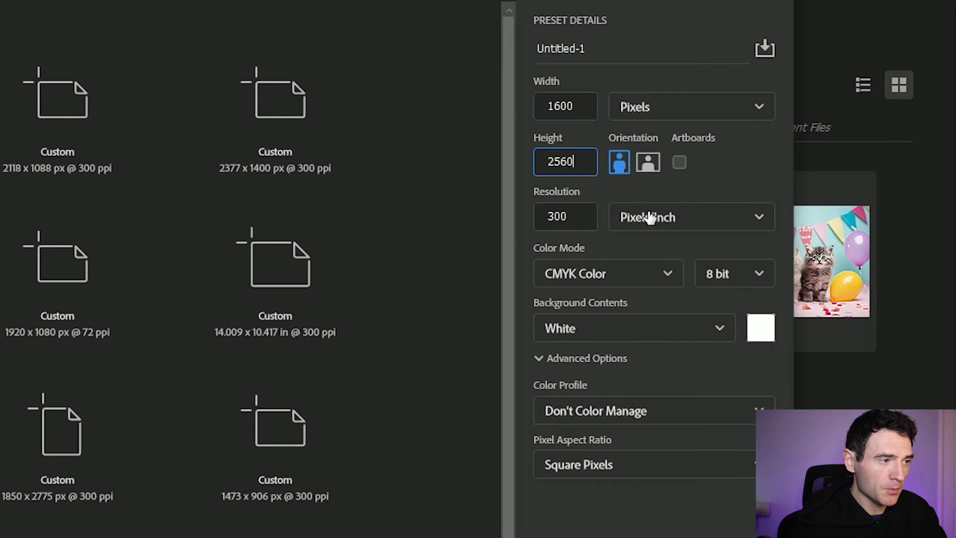
Change the 1600 × 2560 px, 300 ppi document's colour mode from CMYK Color to RGB Color
left_click(655, 272)
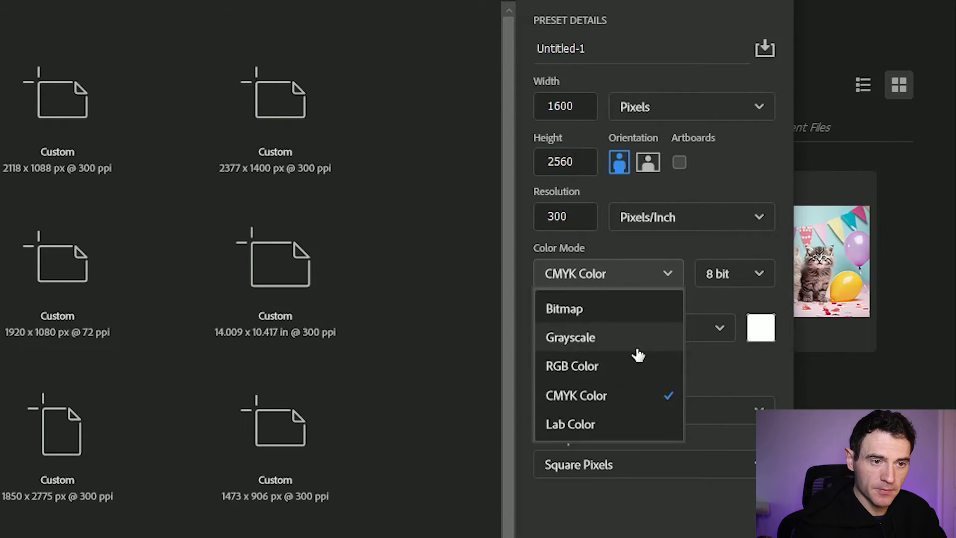
left_click(616, 376)
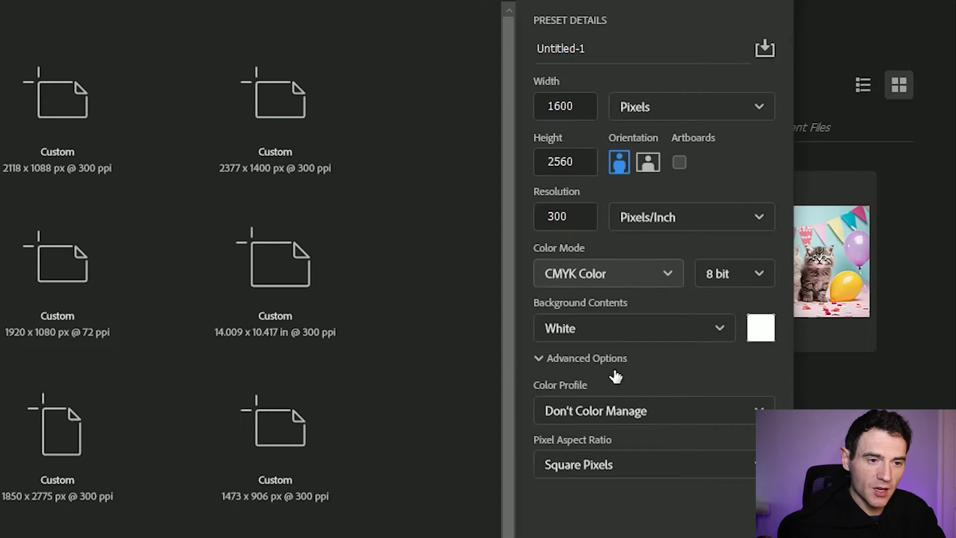
left_click(617, 274)
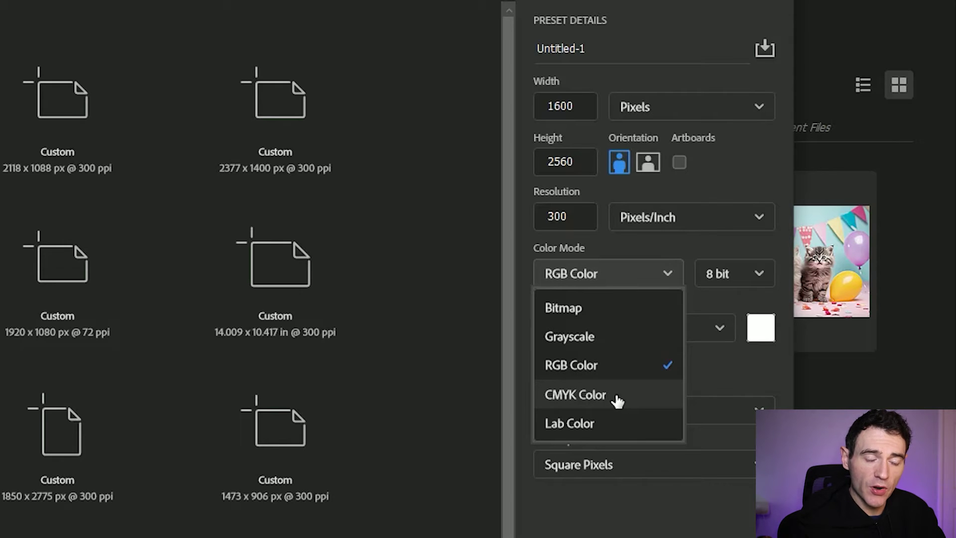
left_click(635, 375)
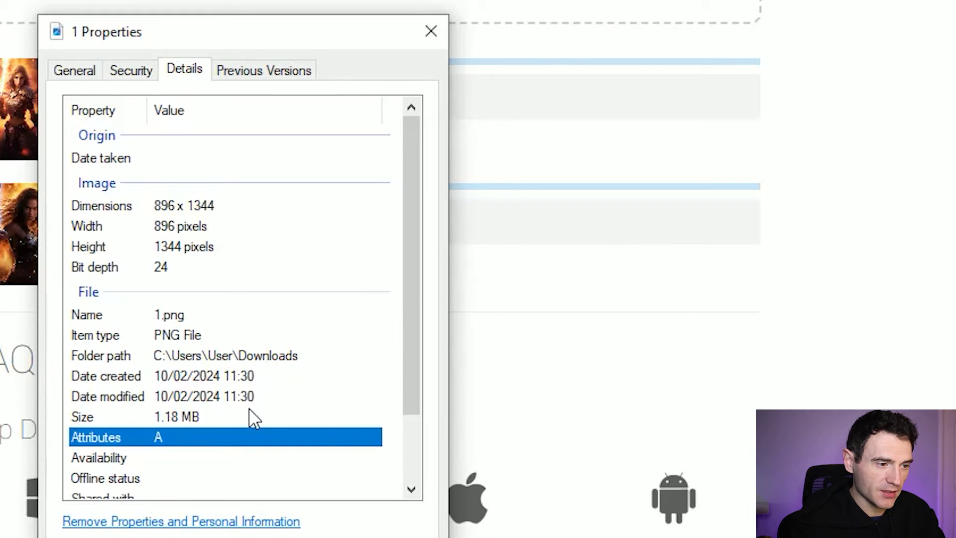
Confirm the 896 × 1344 image size, then enlarge all images 2x as Artwork in Bigjpg
left_click(164, 207)
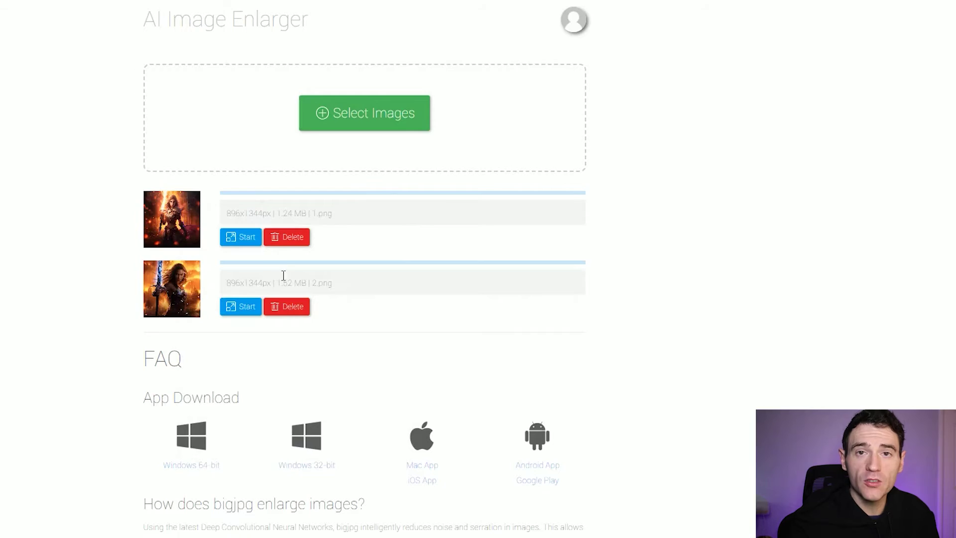
left_click(248, 238)
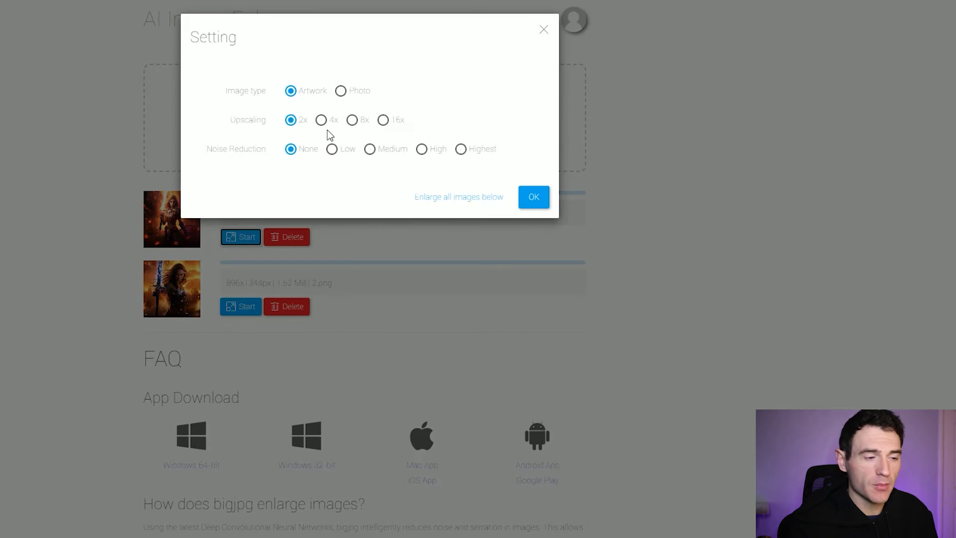
left_click(449, 197)
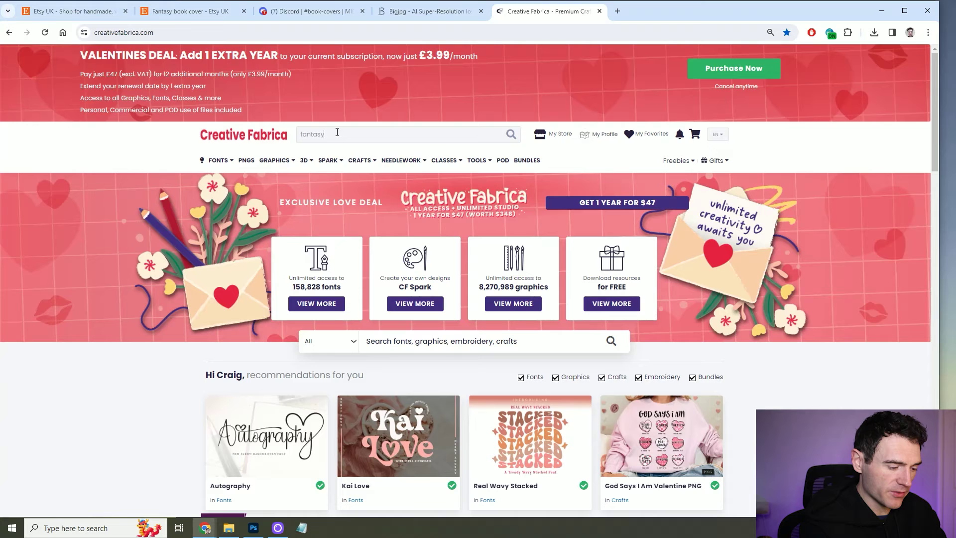
Search Creative Fabrica for 'fantasy font' and filter the results to Fonts only
type("n")
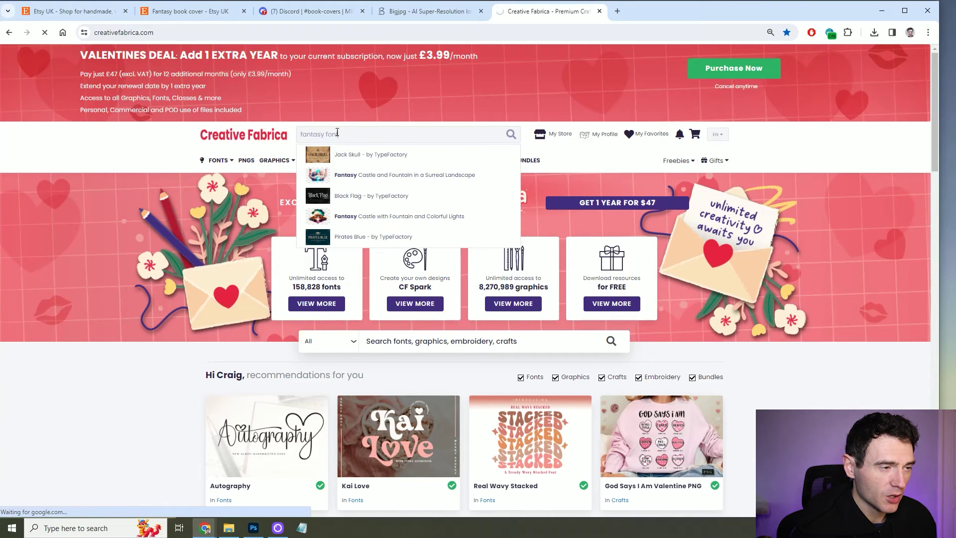
key("Return")
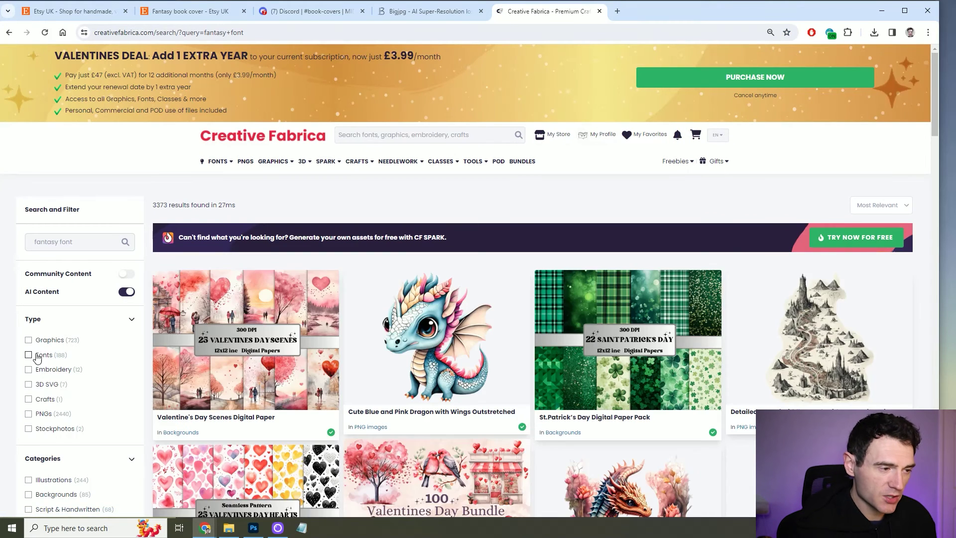
left_click(37, 357)
Open the Monster of Fantasy font product page from the results
scroll(463, 214, "down", 1)
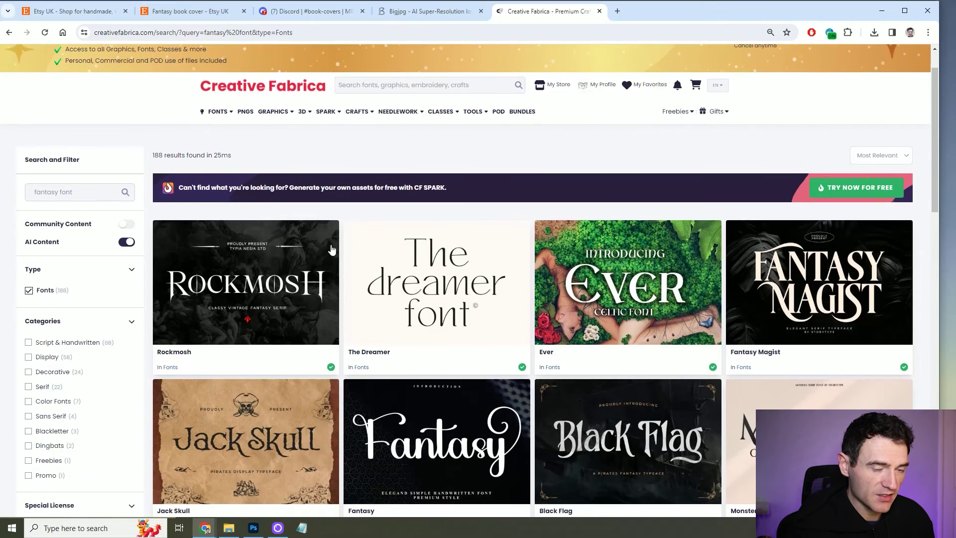
scroll(398, 214, "down", 1)
scroll(448, 304, "down", 1)
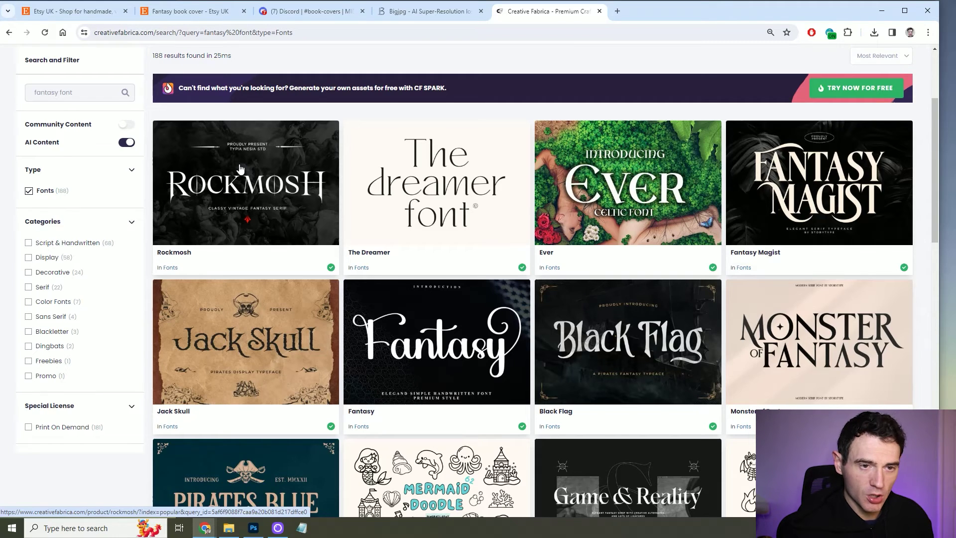
left_click(828, 332)
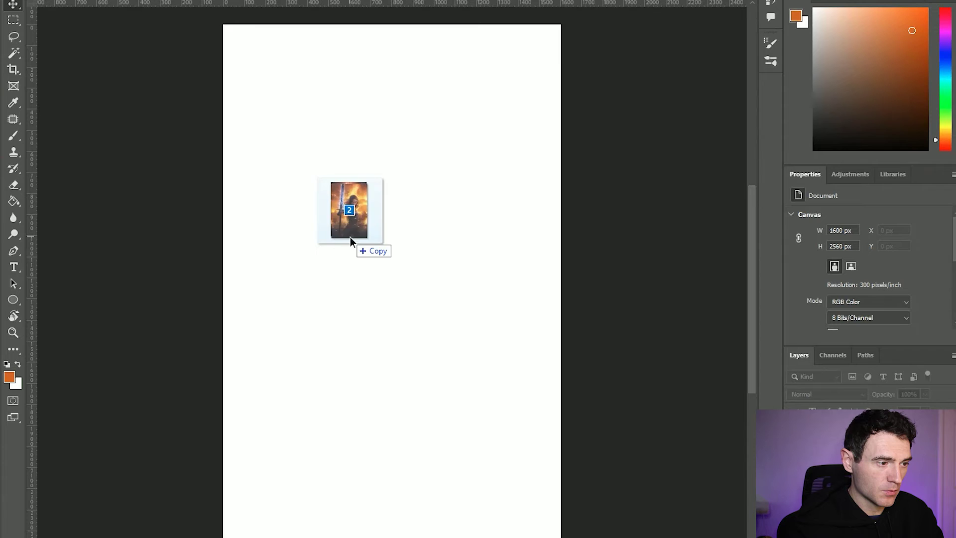
Place the flaming-sword warrior image, scale it to fill the cover, and set white for text
left_click_drag(352, 238, 351, 240)
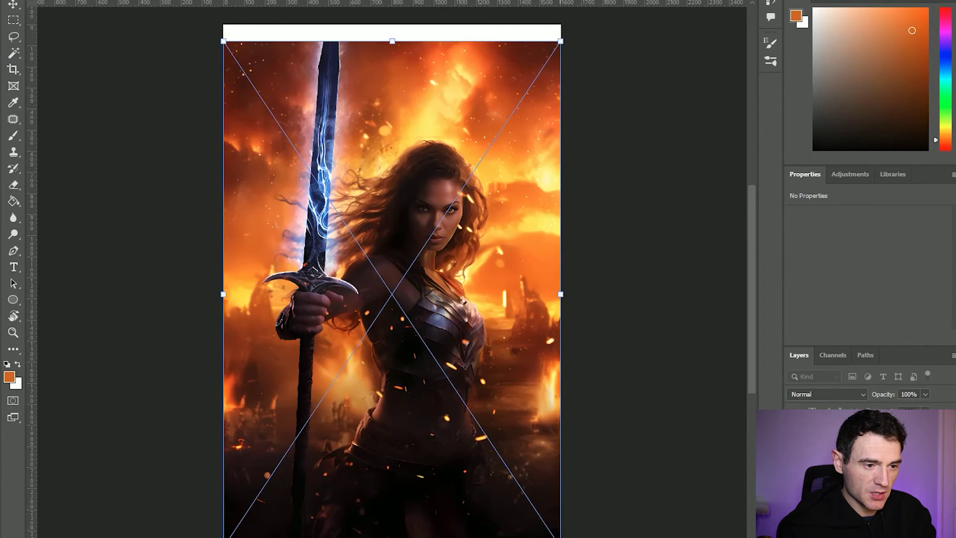
left_click_drag(560, 536, 543, 496)
scroll(538, 444, "down", 1)
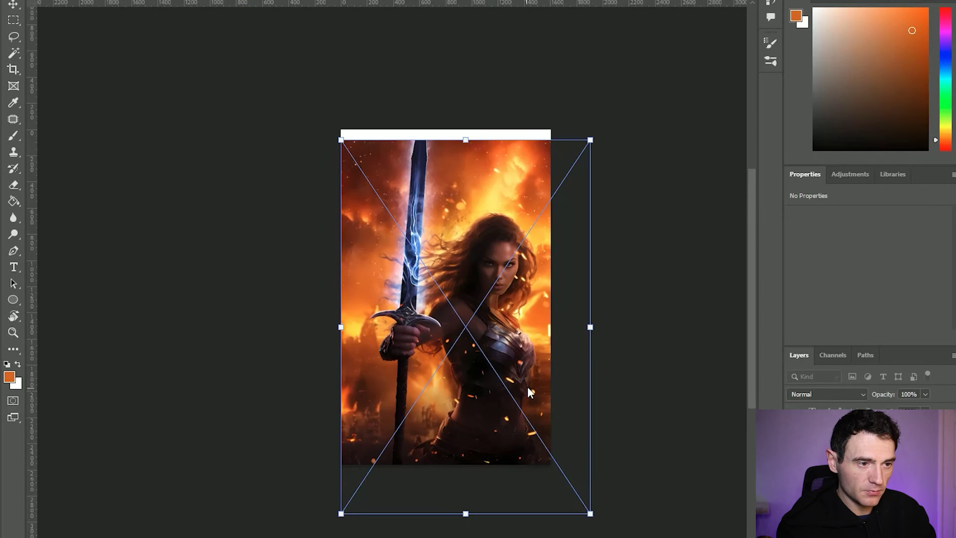
left_click_drag(528, 354, 501, 331)
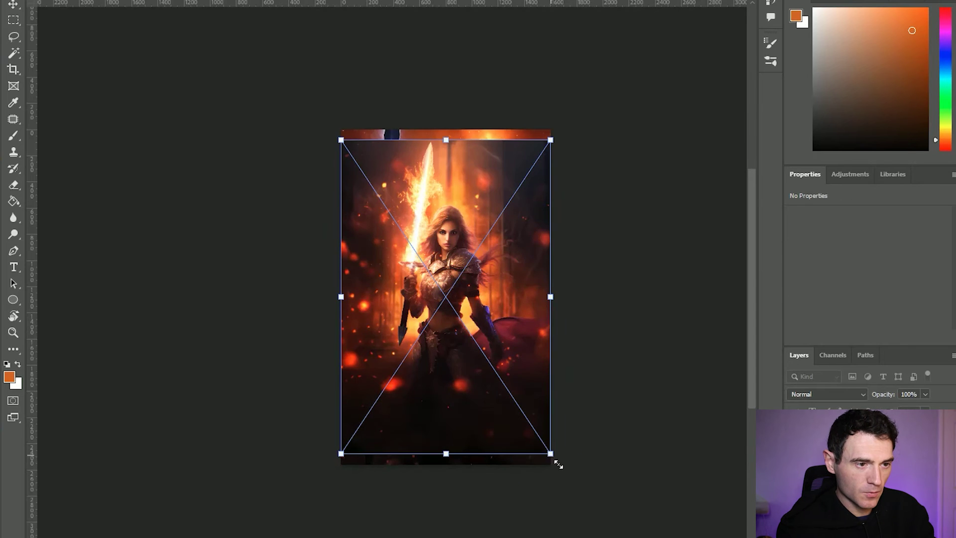
left_click_drag(557, 463, 585, 518)
left_click_drag(508, 366, 498, 351)
key("Return")
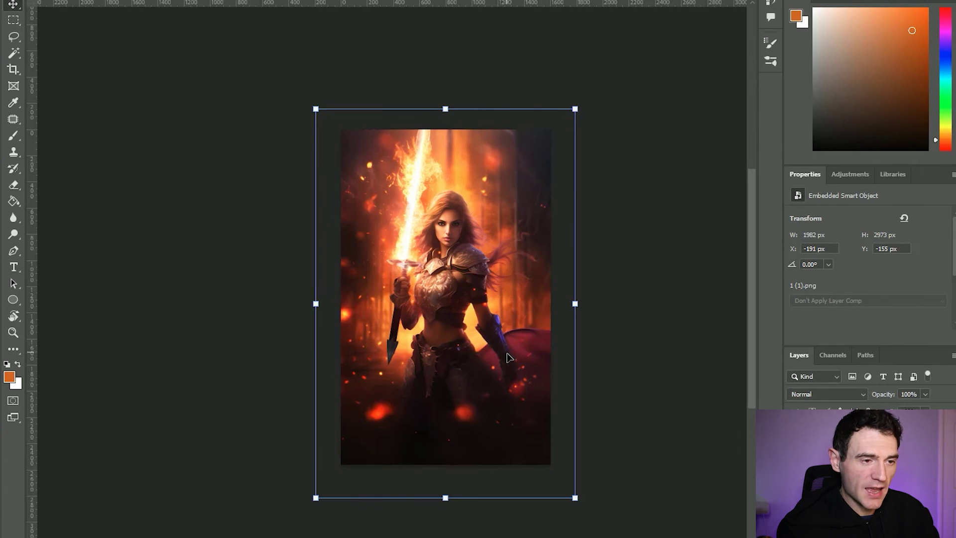
key("t")
left_click(814, 9)
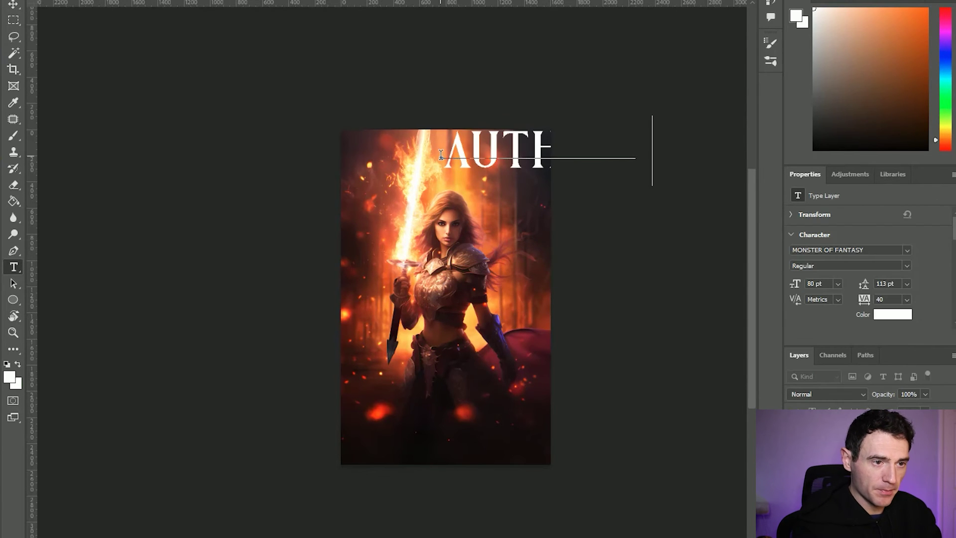
Position the white AUTHOR NAME text across the top of the cover
key("ctrl+a")
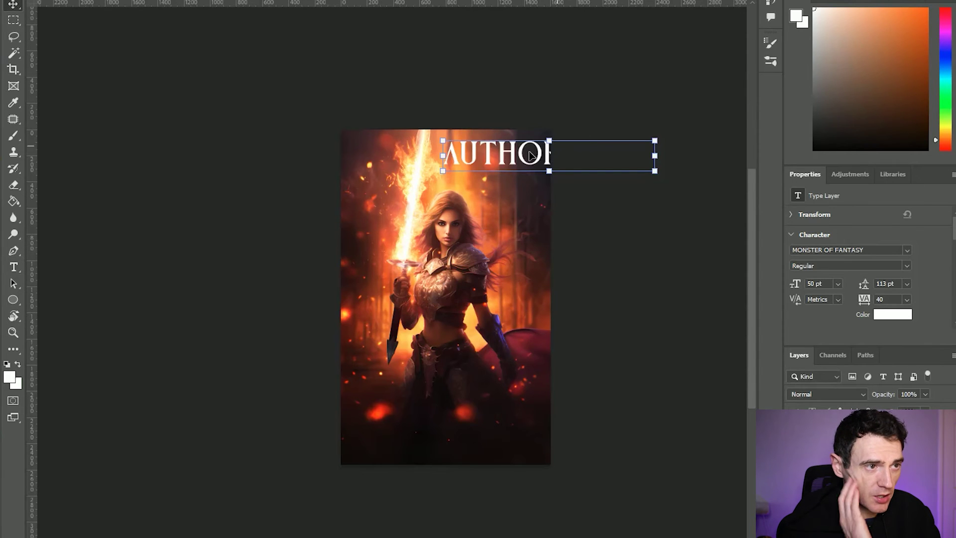
left_click_drag(532, 155, 435, 156)
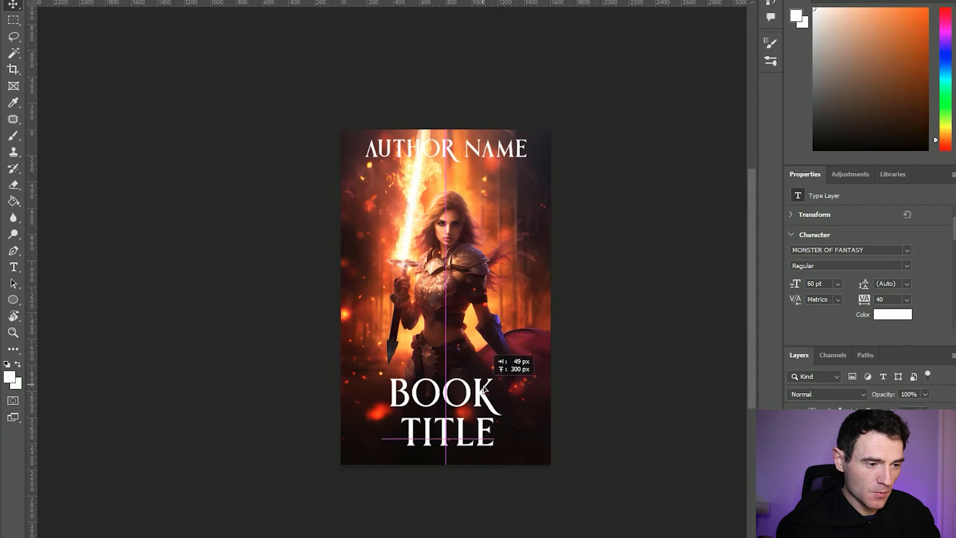
left_click(677, 347)
left_click(500, 156)
left_click(567, 218)
scroll(568, 218, "right", 2)
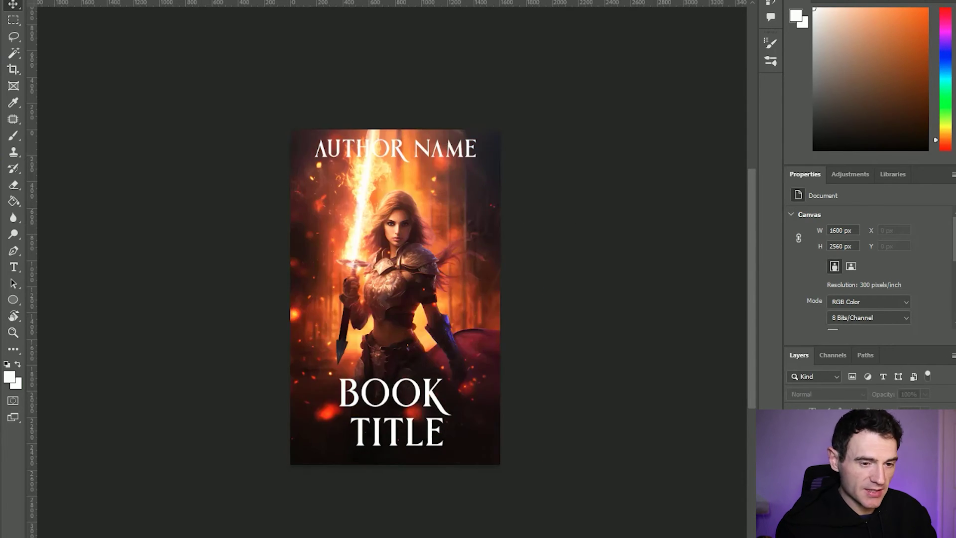
Join BOOK TITLE onto a single line and reduce its font size
key("t")
left_click(350, 427)
key("BackSpace")
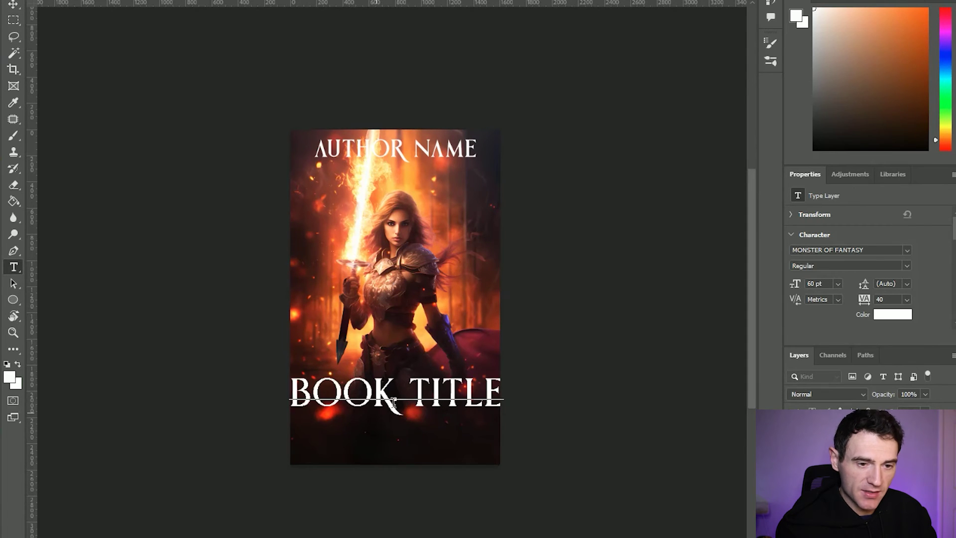
key("ctrl+a")
key("ctrl+shift+comma")
key("ctrl+shift+comma")
key("ctrl+shift+comma")
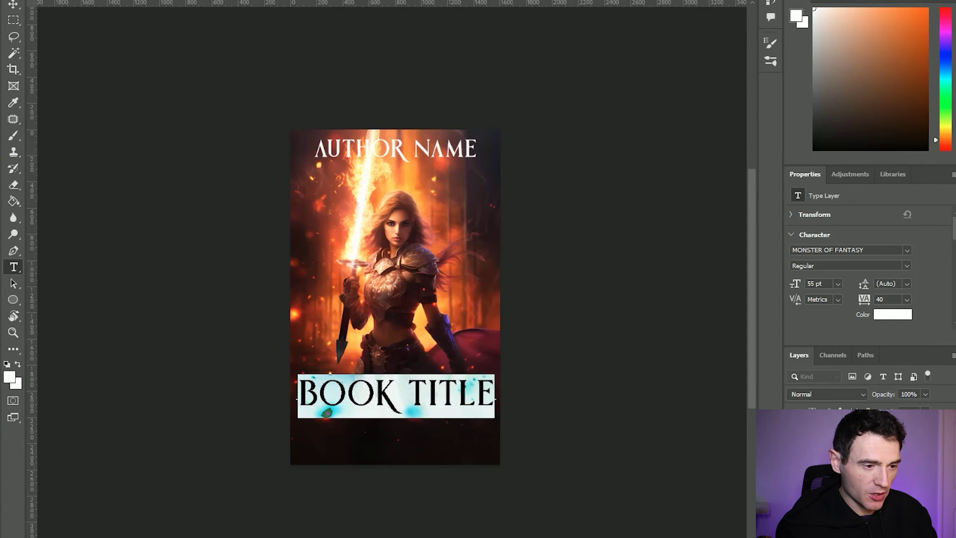
left_click(14, 4)
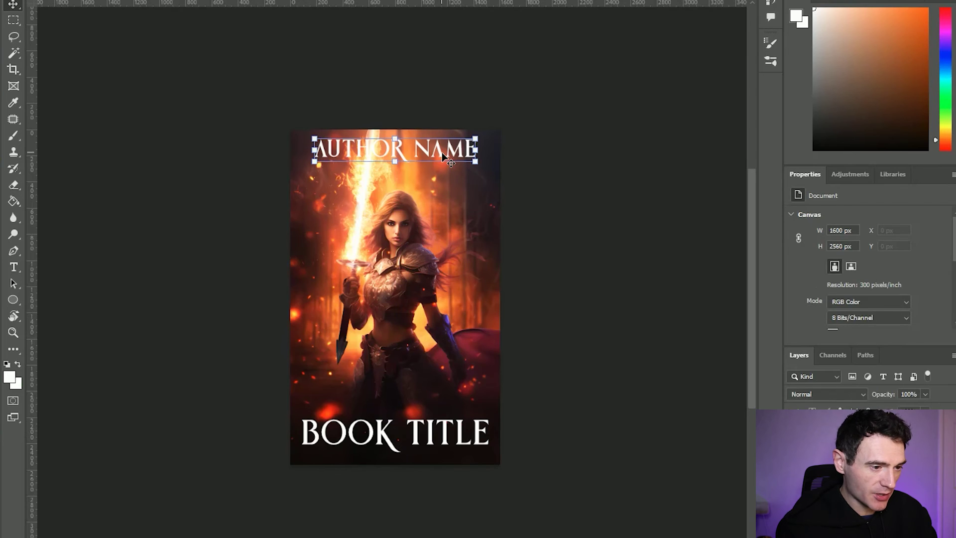
Adjust the AUTHOR NAME and BOOK TITLE layers' placement on the cover
left_click(448, 158)
left_click(540, 198)
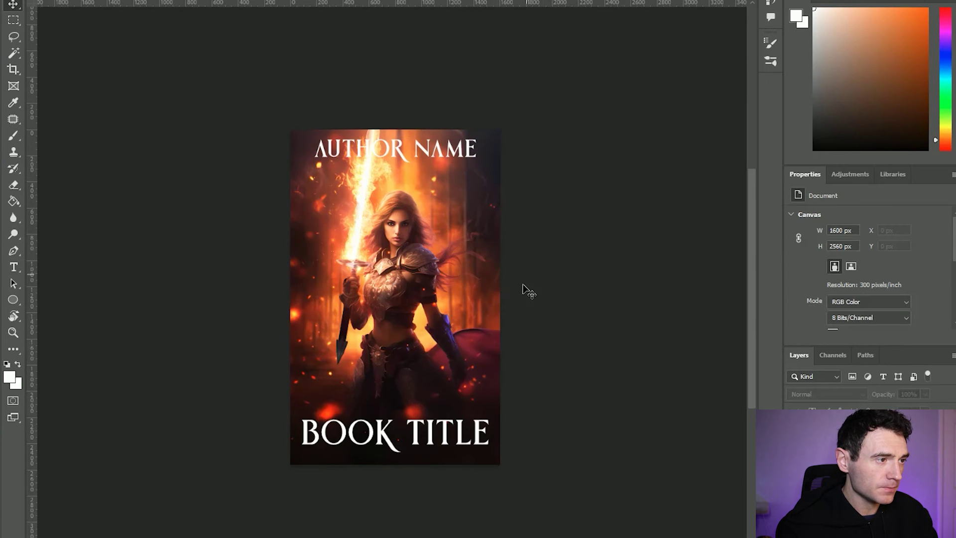
left_click(458, 423)
left_click(539, 386)
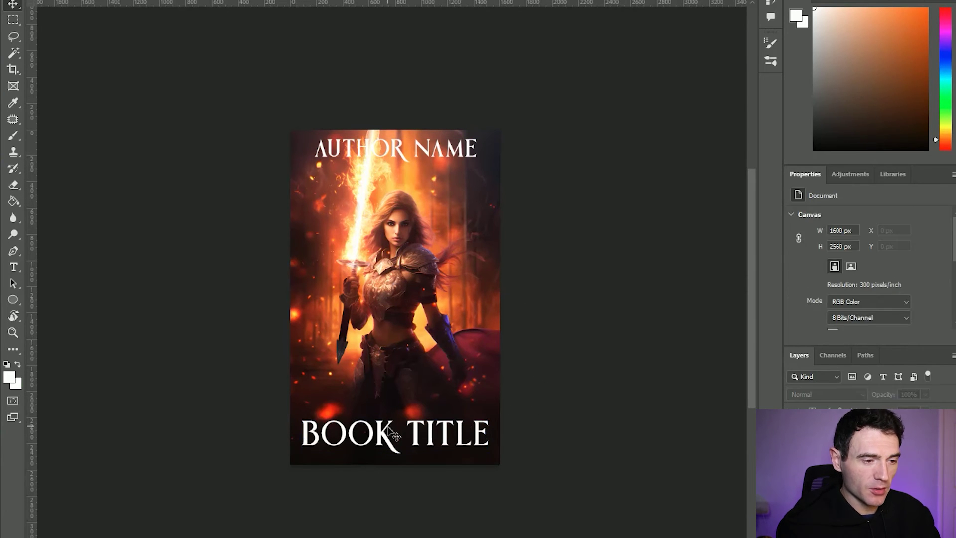